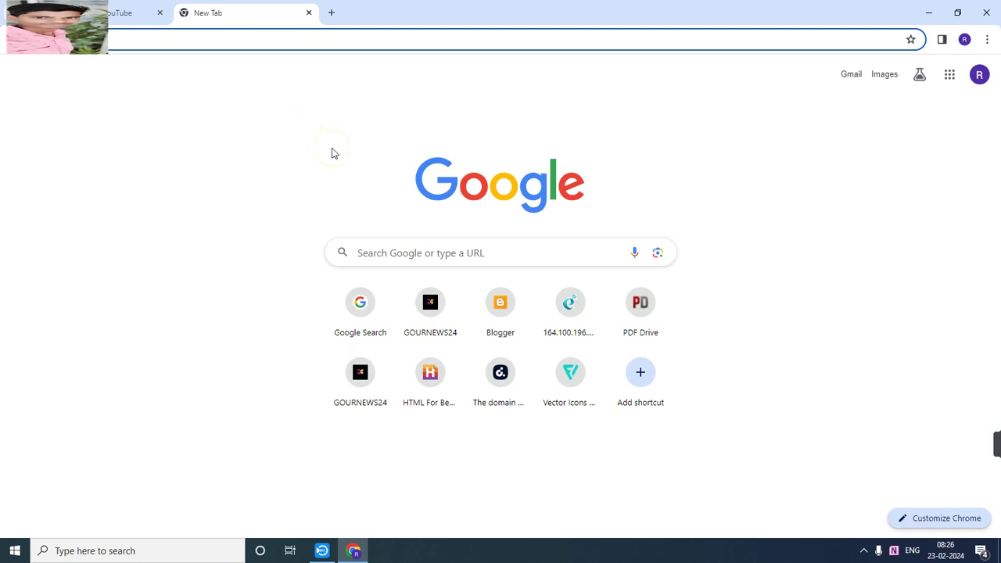
Search Google for "mp bhulekh" and open the official MPBhulekh site at mpbhulekh.gov.in
{"action": "left_click", "coordinate": [458, 247]}
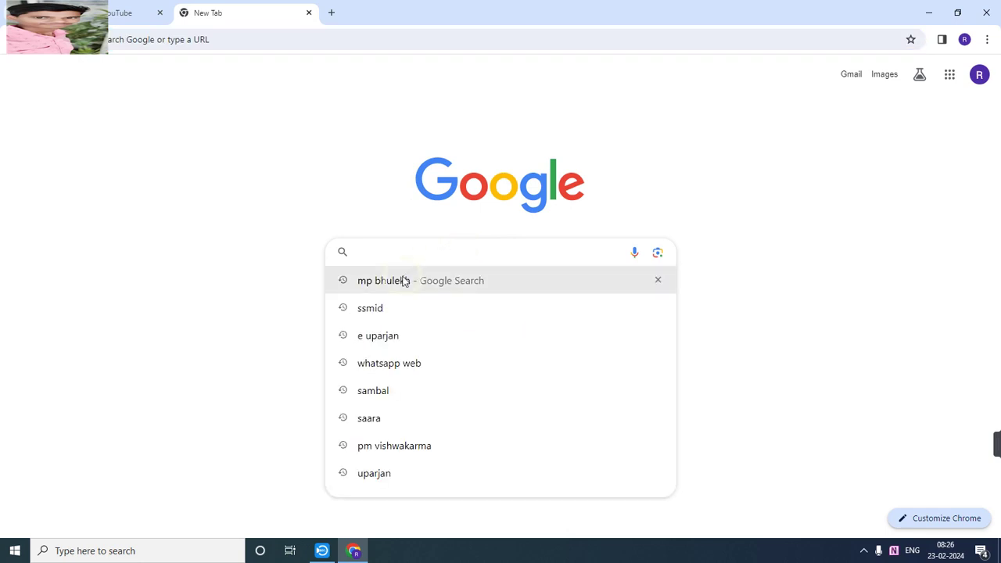
{"action": "left_click", "coordinate": [404, 281]}
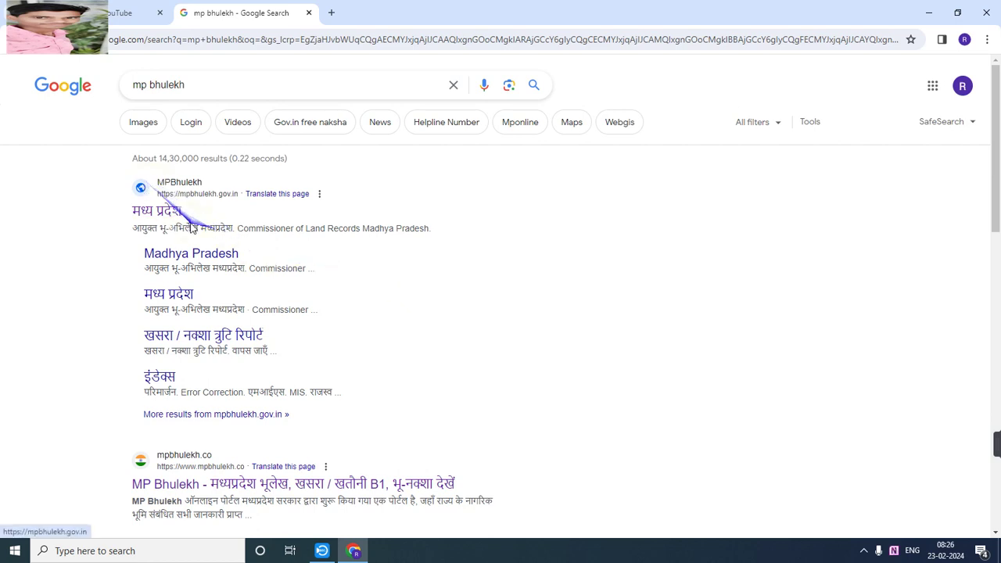
{"action": "left_click", "coordinate": [167, 213]}
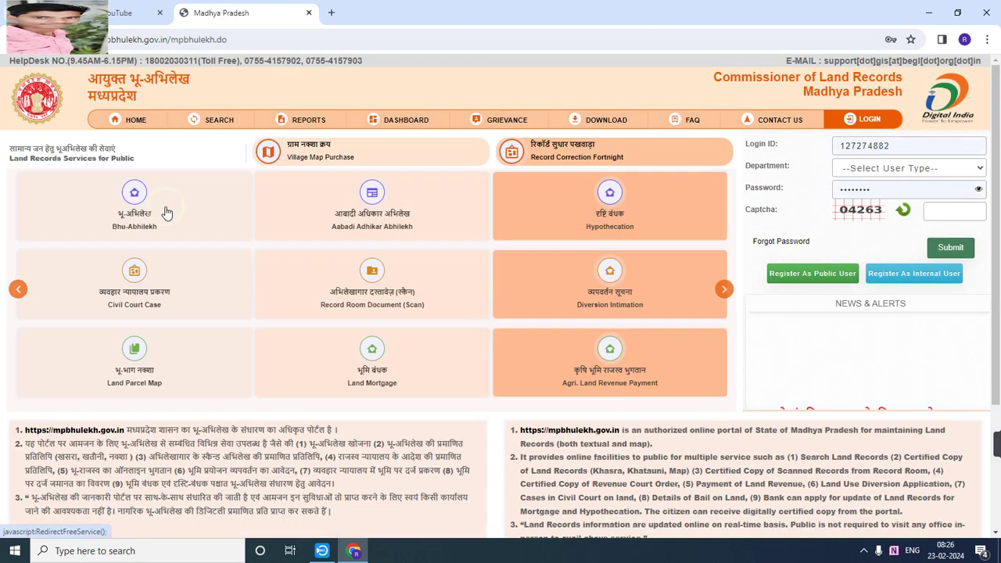
Open the Bhu-Abhilekh service and choose to search Land Records for Khasra
{"action": "left_click_drag", "start_coordinate": [162, 211], "coordinate": [74, 233]}
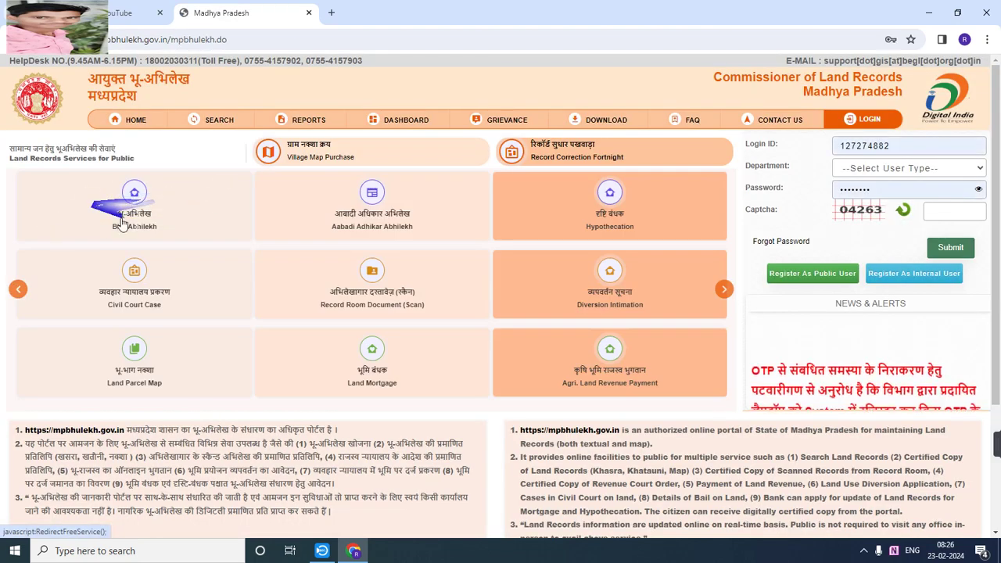
{"action": "left_click_drag", "start_coordinate": [84, 279], "coordinate": [8, 293]}
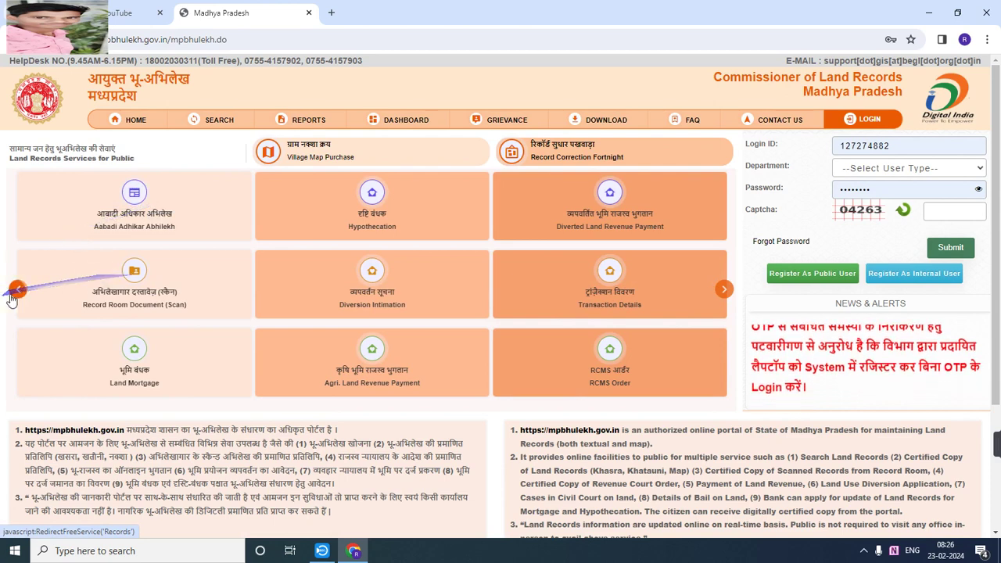
{"action": "left_click", "coordinate": [13, 295]}
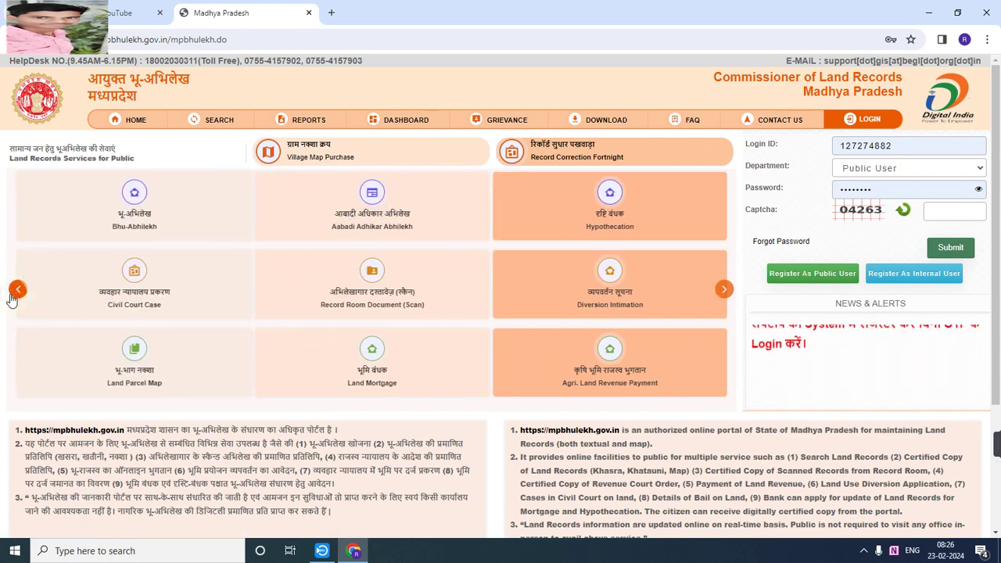
{"action": "left_click_drag", "start_coordinate": [14, 291], "coordinate": [118, 196]}
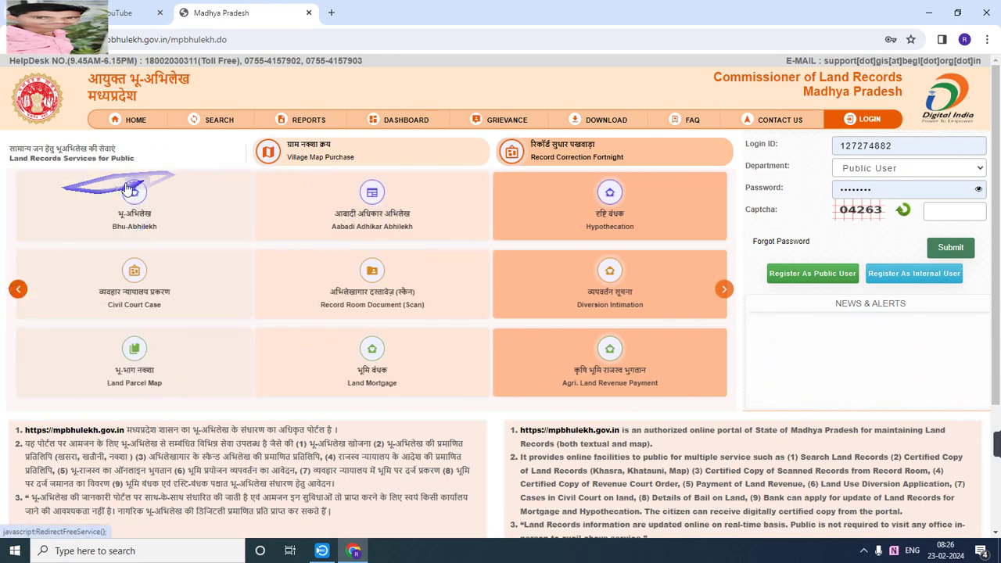
{"action": "left_click", "coordinate": [133, 198]}
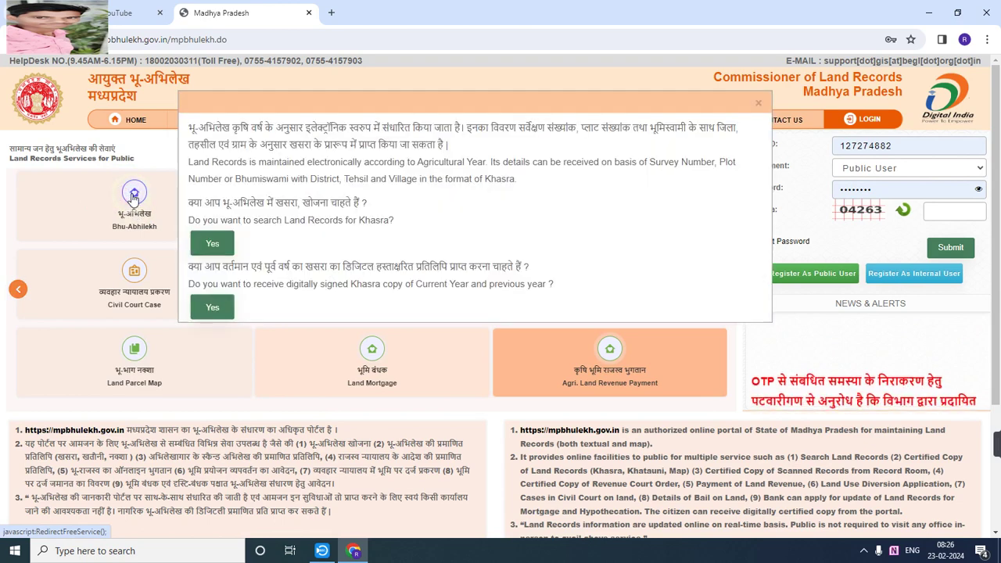
{"action": "left_click_drag", "start_coordinate": [148, 196], "coordinate": [446, 149]}
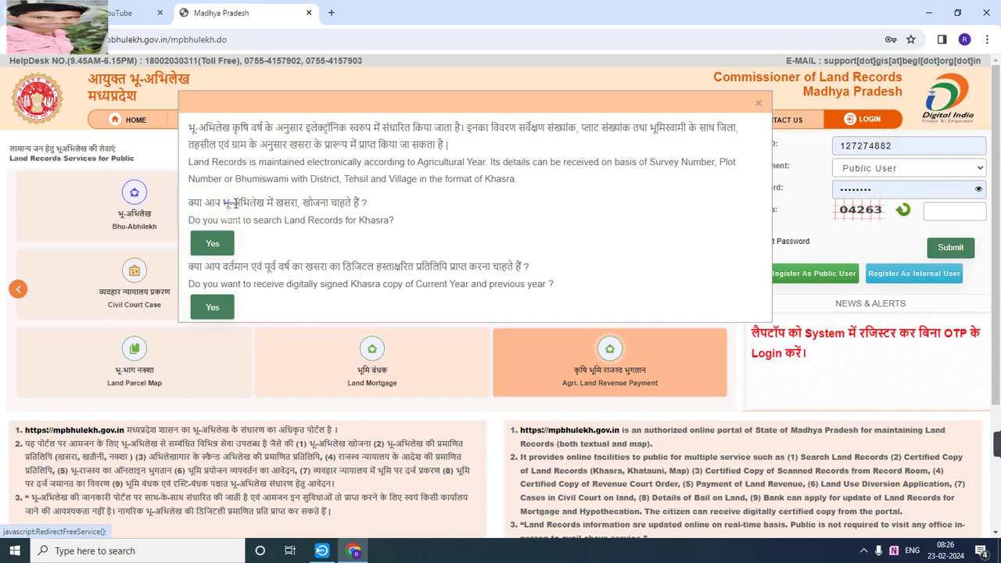
{"action": "left_click", "coordinate": [223, 244]}
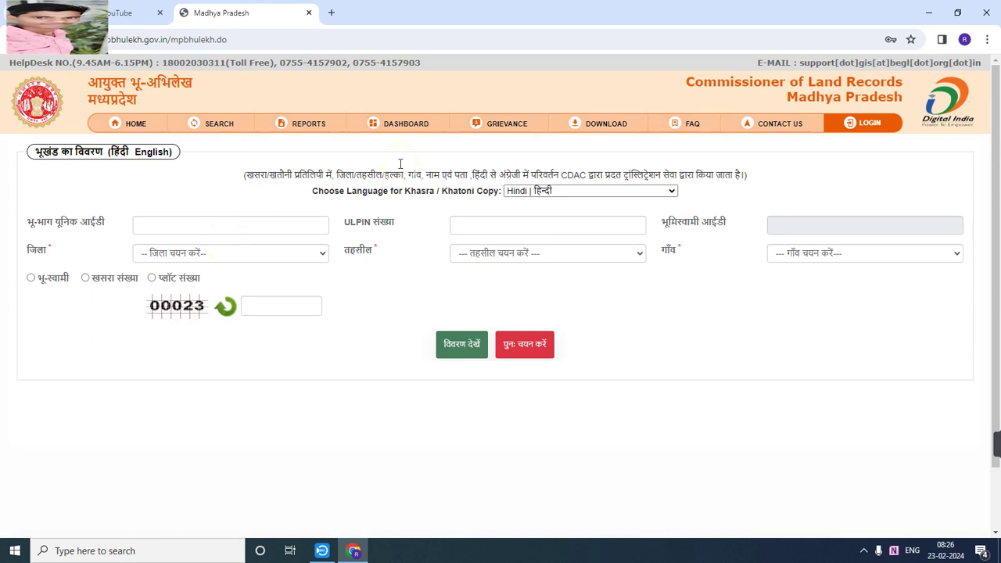
Keep Hindi as the copy language and set the district to Harda and the tehsil to Sirali
{"action": "left_click", "coordinate": [562, 191]}
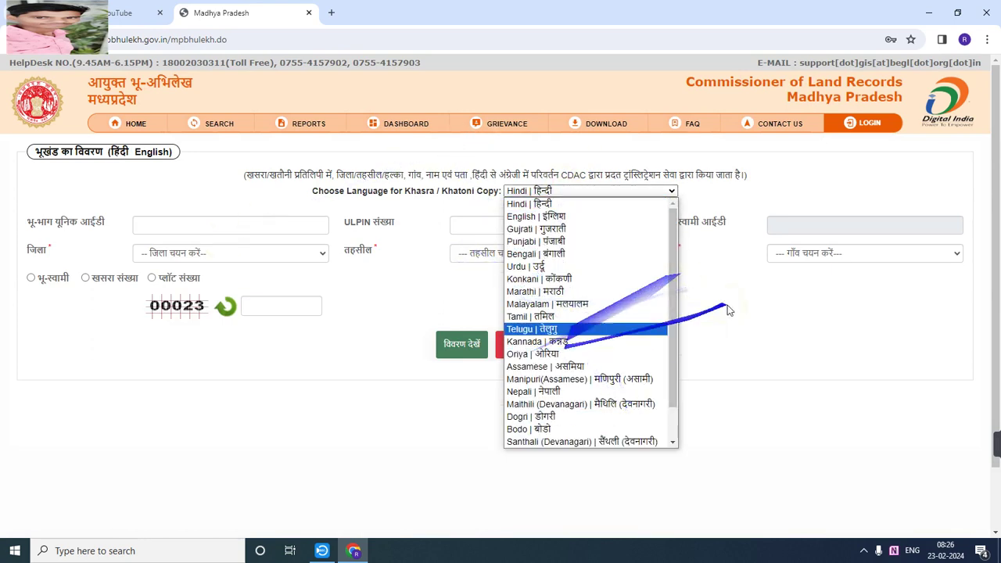
{"action": "left_click", "coordinate": [468, 219]}
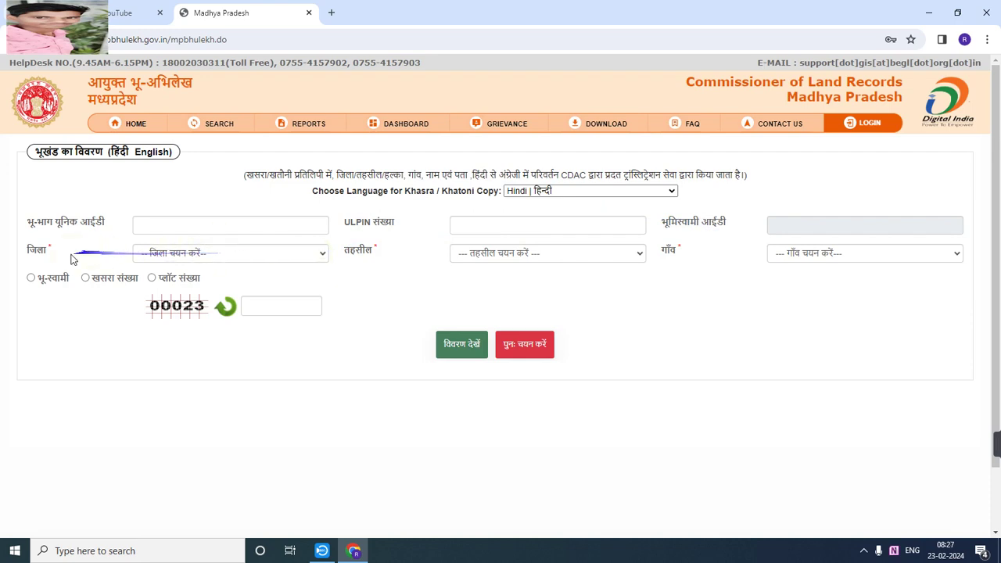
{"action": "left_click", "coordinate": [194, 258]}
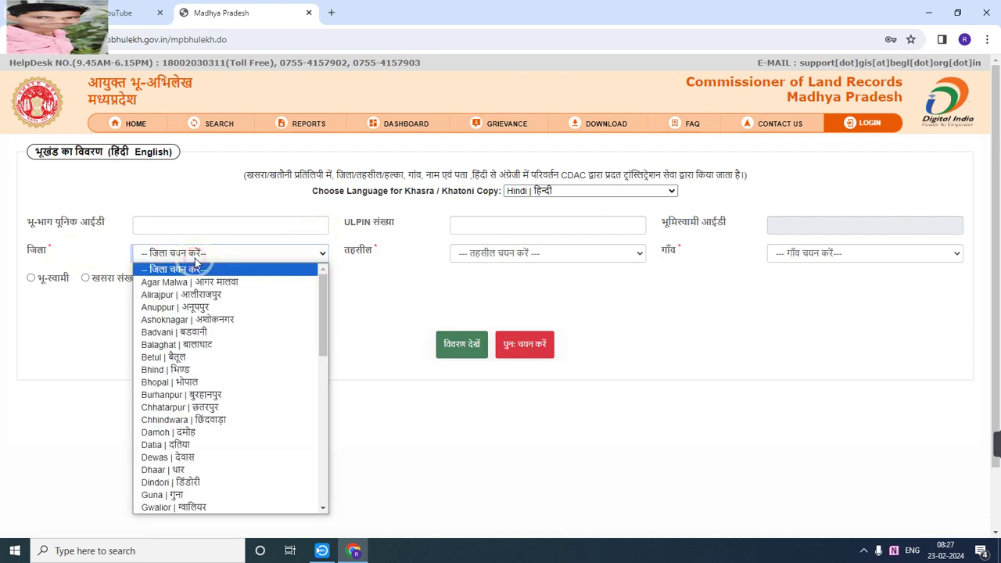
{"action": "key", "text": "h"}
{"action": "key", "text": "Return"}
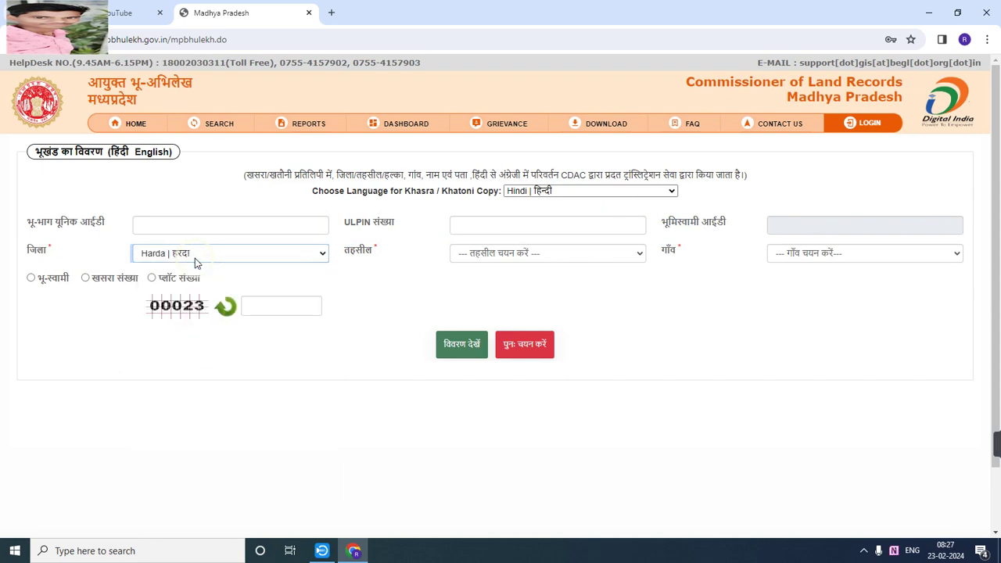
{"action": "left_click", "coordinate": [504, 257]}
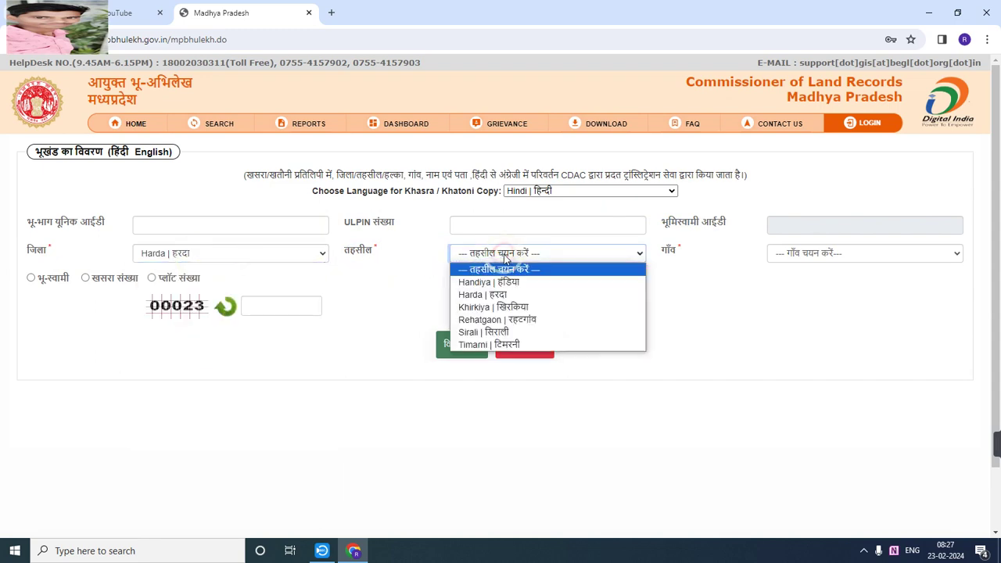
{"action": "key", "text": "s"}
{"action": "key", "text": "Return"}
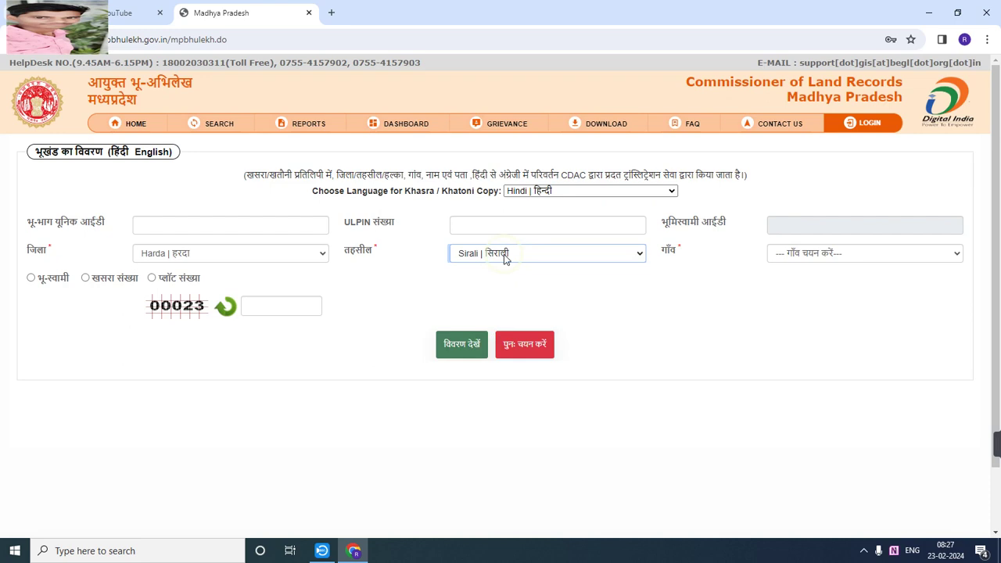
Set the village to Kashipura
{"action": "left_click", "coordinate": [801, 258]}
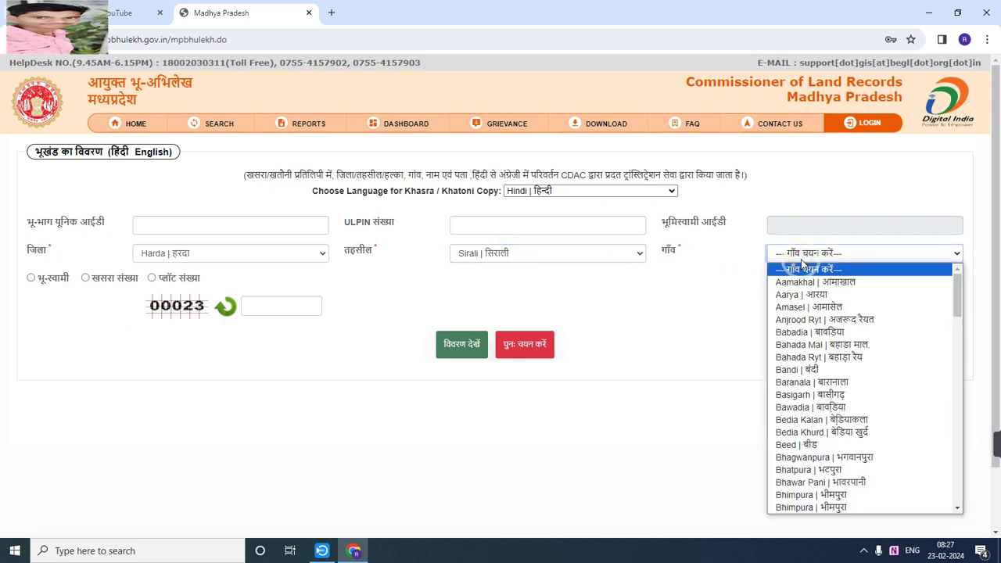
{"action": "key", "text": "k"}
{"action": "key", "text": "Down"}
{"action": "key", "text": "Down"}
{"action": "key", "text": "Down"}
{"action": "key", "text": "Down"}
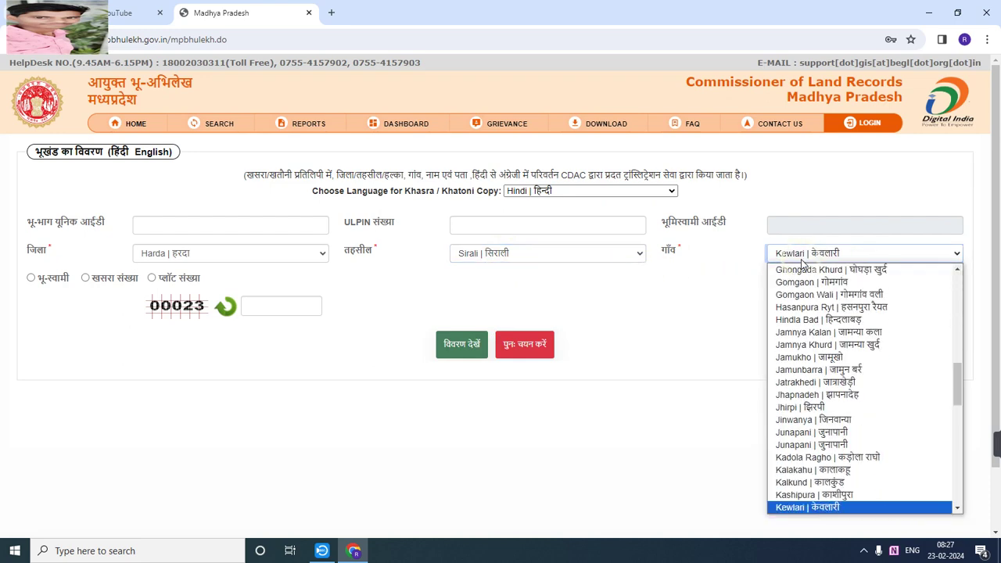
{"action": "key", "text": "Up"}
{"action": "key", "text": "Return"}
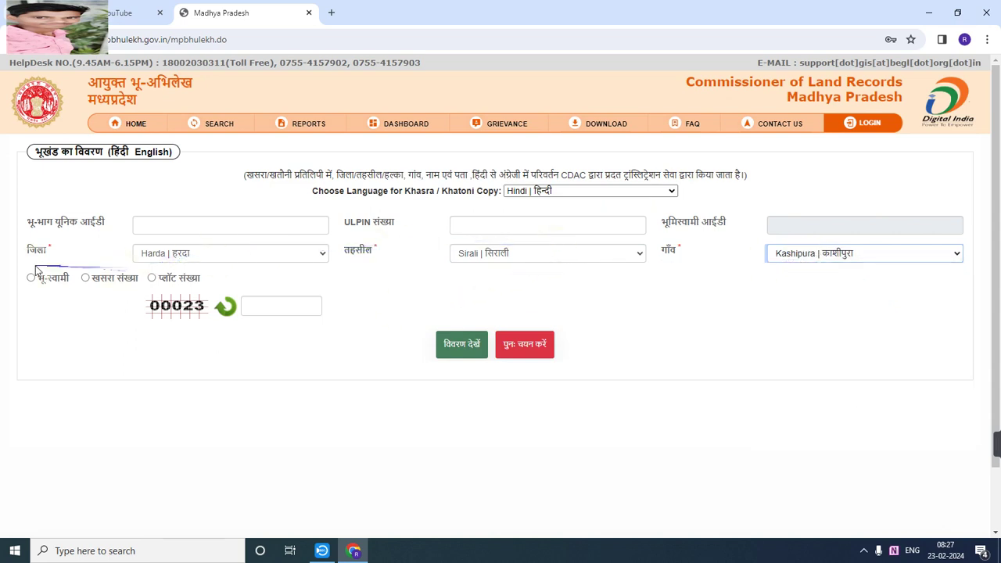
Set the plot search to use the Khasra number (खसरा संख्या) instead of the landowner or plot number
{"action": "mouse_move", "coordinate": [34, 277]}
{"action": "left_mouse_down"}
{"action": "mouse_move", "coordinate": [88, 270]}
{"action": "mouse_move", "coordinate": [14, 276]}
{"action": "left_mouse_up"}
{"action": "left_click", "coordinate": [85, 278]}
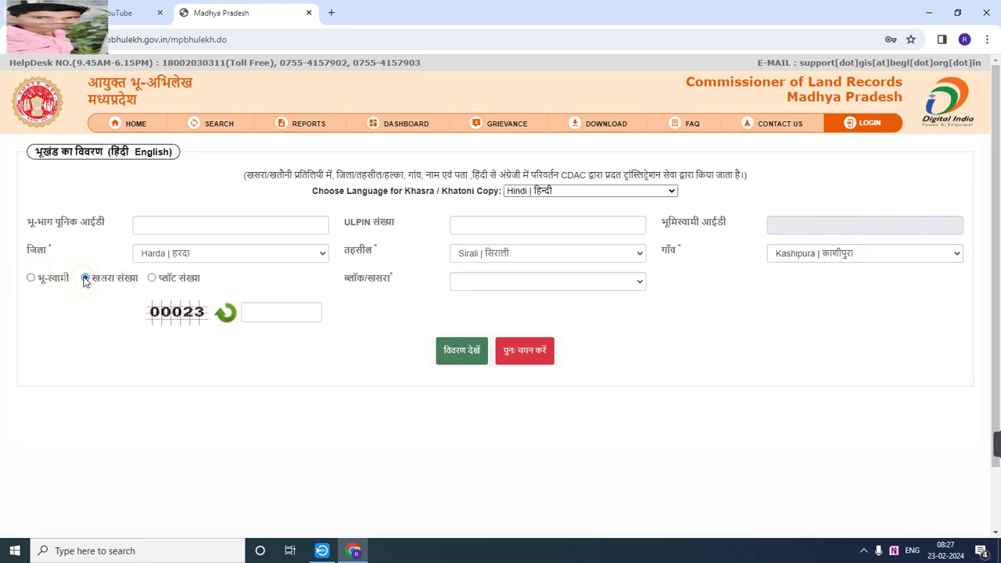
{"action": "left_click", "coordinate": [152, 278]}
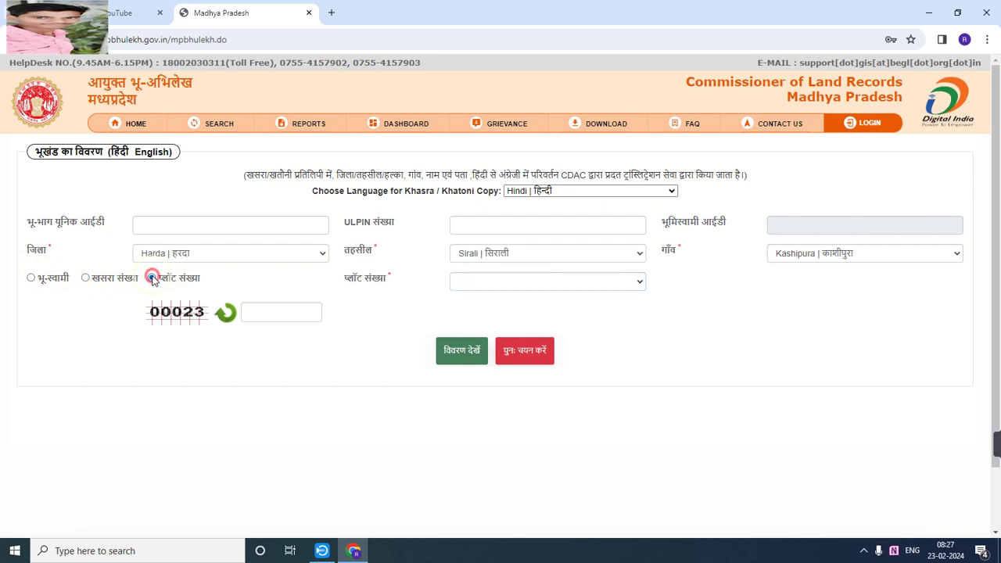
{"action": "left_click", "coordinate": [86, 283]}
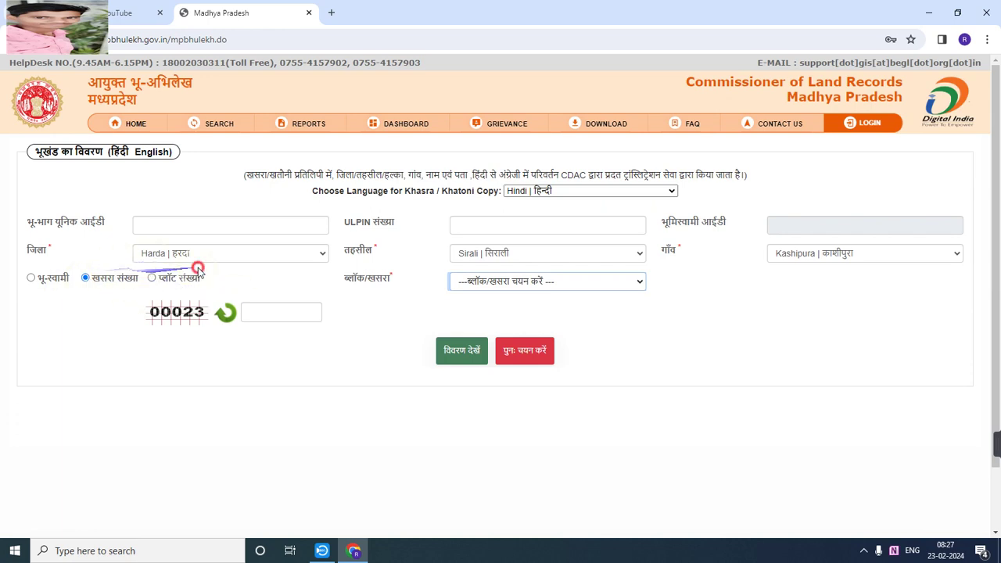
Select 13/1 (S) as the block/Khasra number
{"action": "left_click", "coordinate": [531, 283]}
{"action": "key", "text": "Down"}
{"action": "key", "text": "Down"}
{"action": "key", "text": "Down"}
{"action": "key", "text": "Down"}
{"action": "key", "text": "Down"}
{"action": "key", "text": "Down"}
{"action": "key", "text": "Down"}
{"action": "key", "text": "Down"}
{"action": "key", "text": "Down"}
{"action": "key", "text": "Down"}
{"action": "key", "text": "Down"}
{"action": "key", "text": "Down"}
{"action": "key", "text": "Down"}
{"action": "key", "text": "Down"}
{"action": "key", "text": "Down"}
{"action": "key", "text": "Down"}
{"action": "key", "text": "Down"}
{"action": "key", "text": "Down"}
{"action": "key", "text": "Down"}
{"action": "key", "text": "Down"}
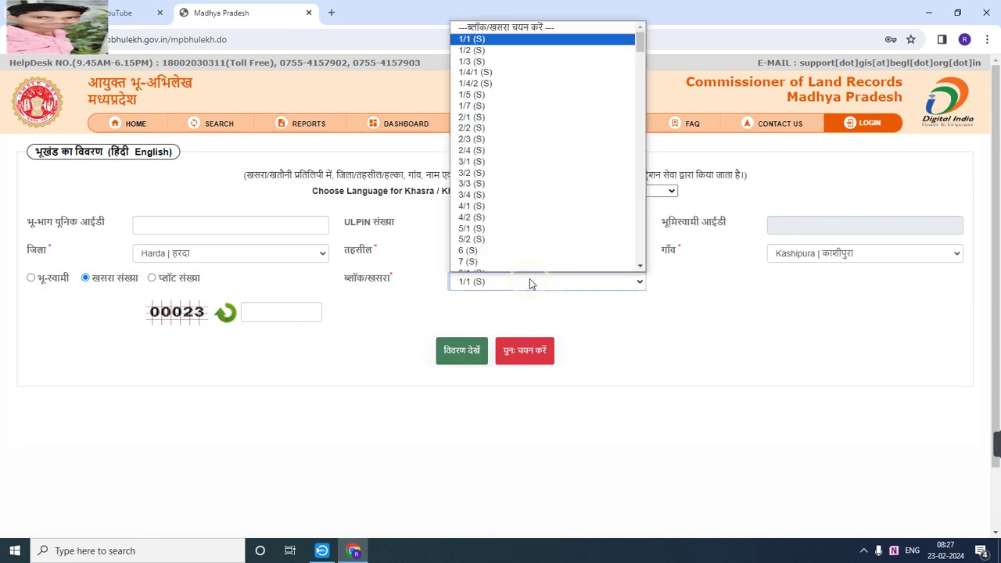
{"action": "key", "text": "Down"}
{"action": "key", "text": "Return"}
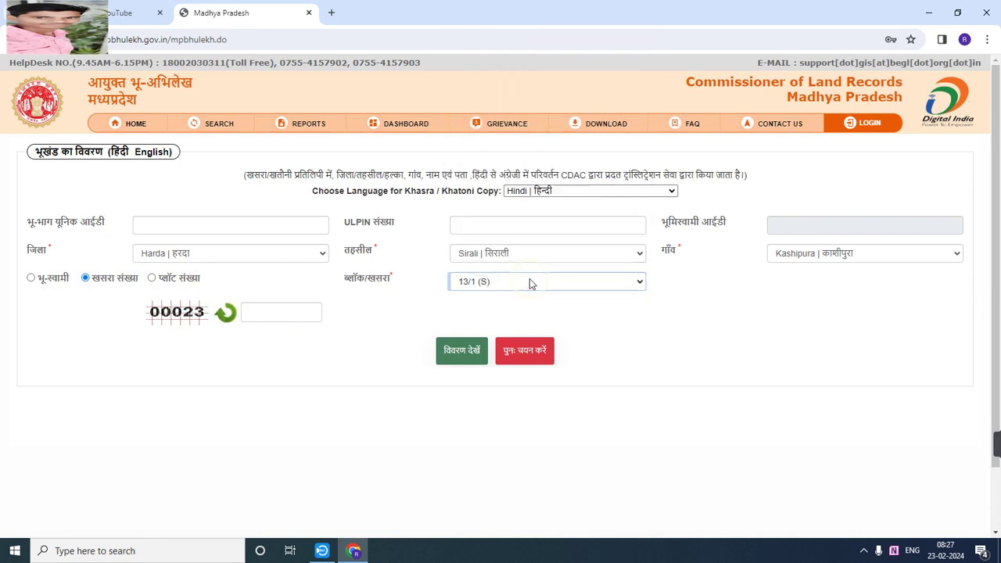
Enter the captcha code and request the details of the selected plot
{"action": "left_click", "coordinate": [253, 310]}
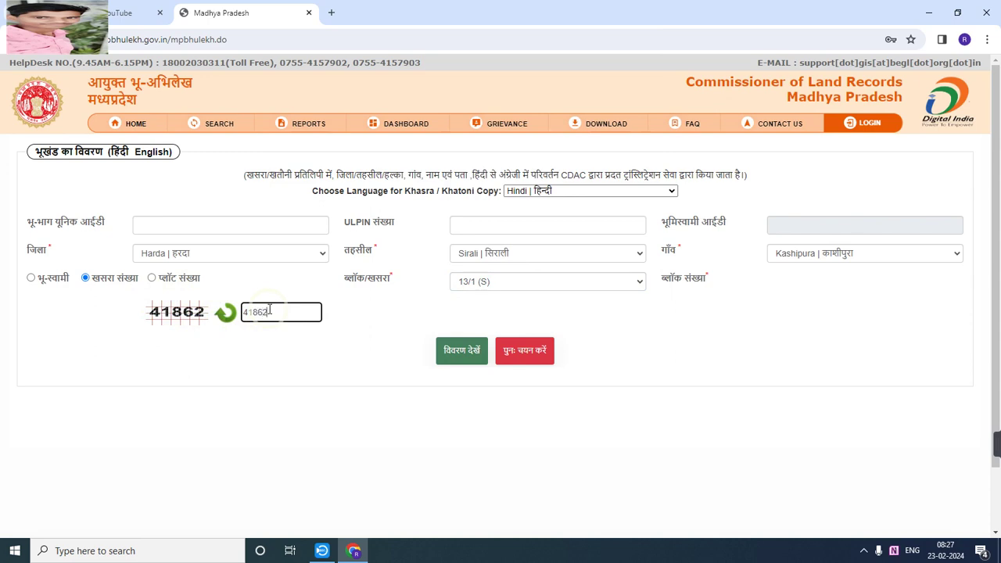
{"action": "type", "text": "41862"}
{"action": "left_click", "coordinate": [452, 359]}
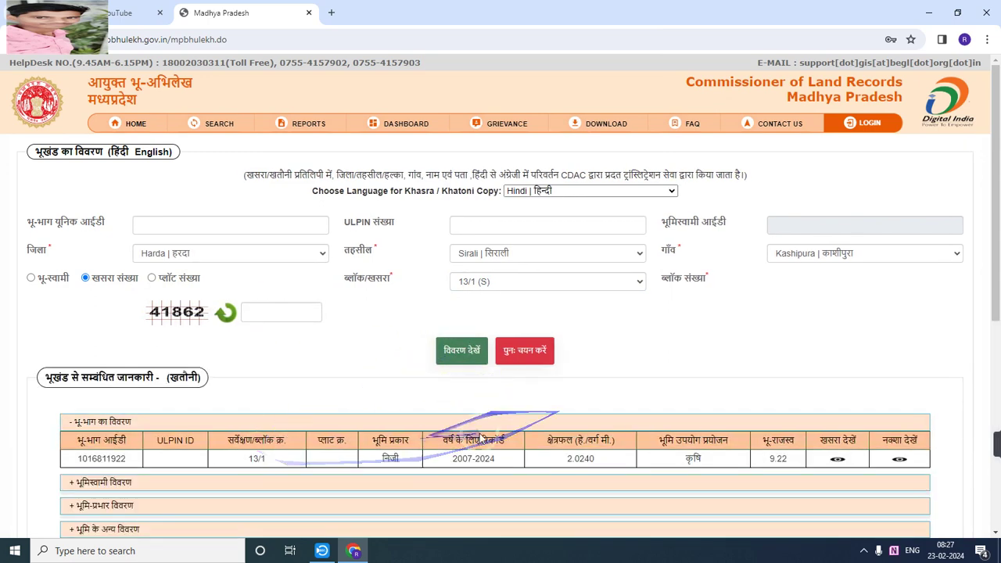
Review the plot's land details and open its Khatauni (खतौनी) copy
{"action": "scroll", "coordinate": [480, 438], "scroll_direction": "down", "scroll_amount": 1}
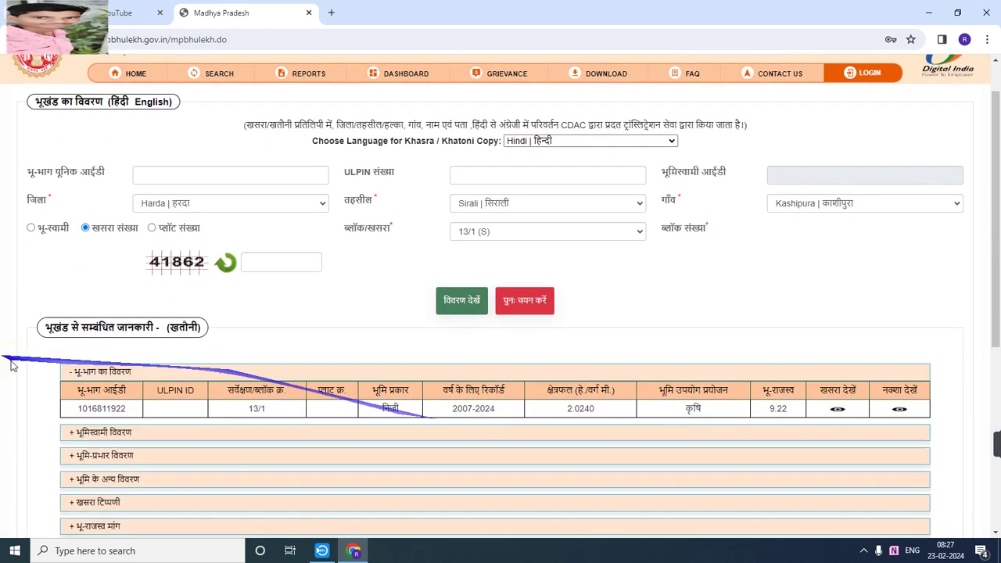
{"action": "triple_click", "coordinate": [56, 172]}
{"action": "left_click", "coordinate": [100, 385]}
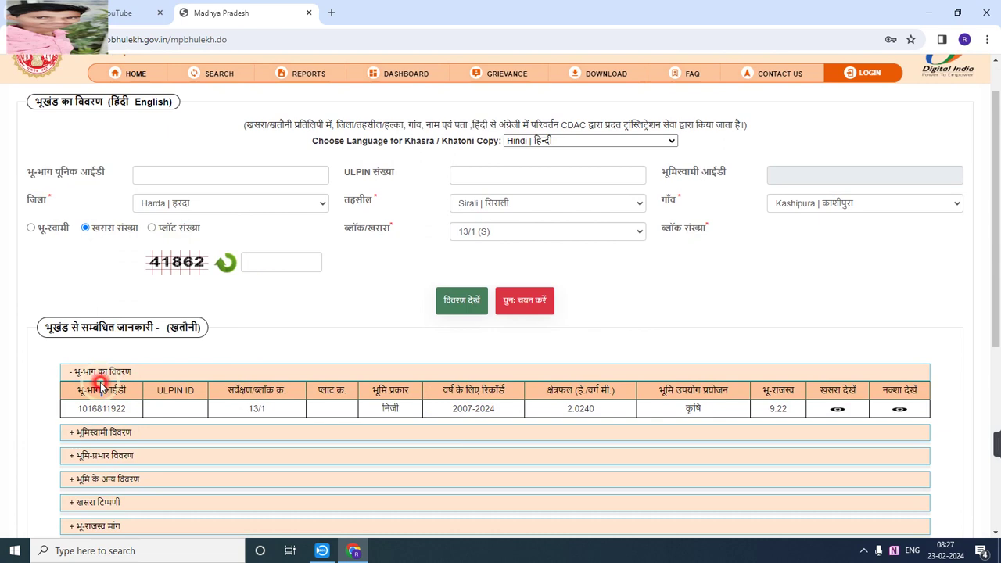
{"action": "left_click_drag", "start_coordinate": [100, 386], "coordinate": [189, 394]}
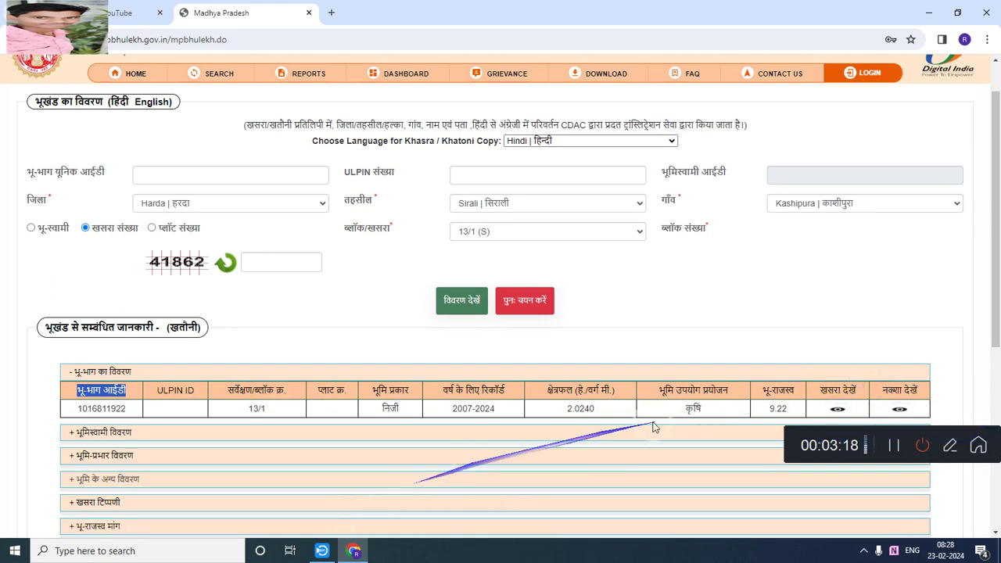
{"action": "left_click_drag", "start_coordinate": [793, 447], "coordinate": [968, 467]}
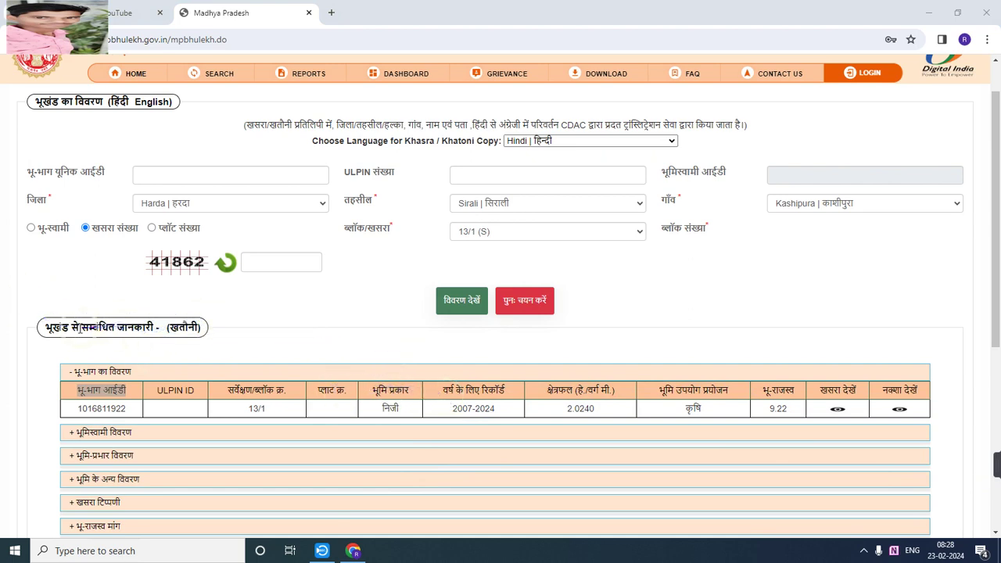
{"action": "left_click", "coordinate": [188, 330]}
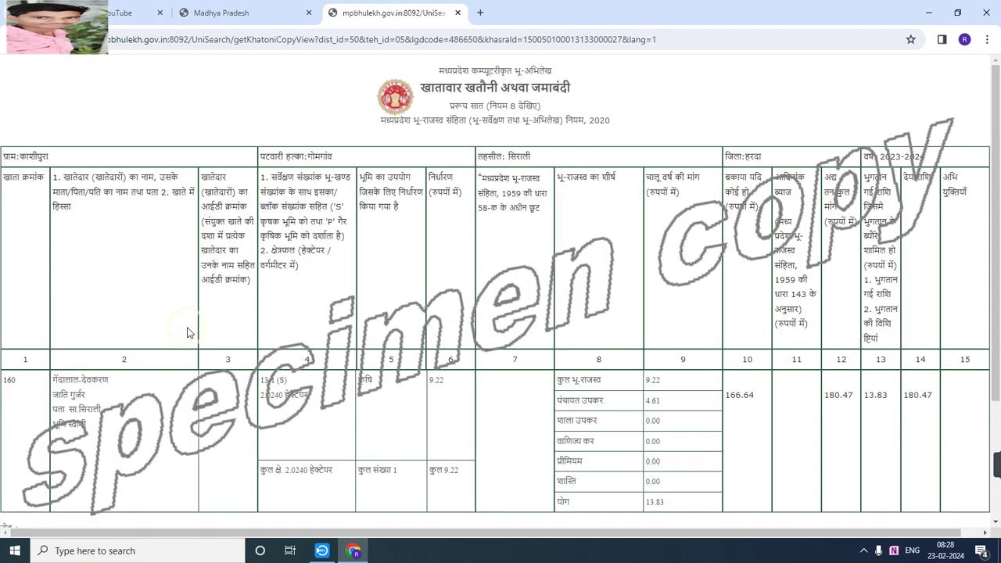
Examine the Khatauni copy's title, account-holder ID column, land and revenue entries, and the notes below the table
{"action": "triple_click", "coordinate": [478, 89]}
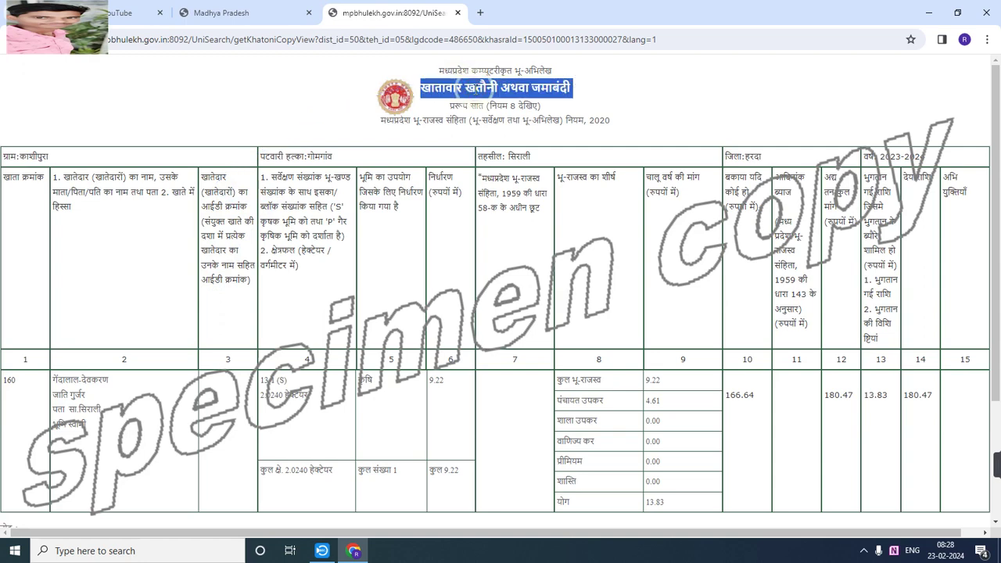
{"action": "left_click", "coordinate": [397, 141]}
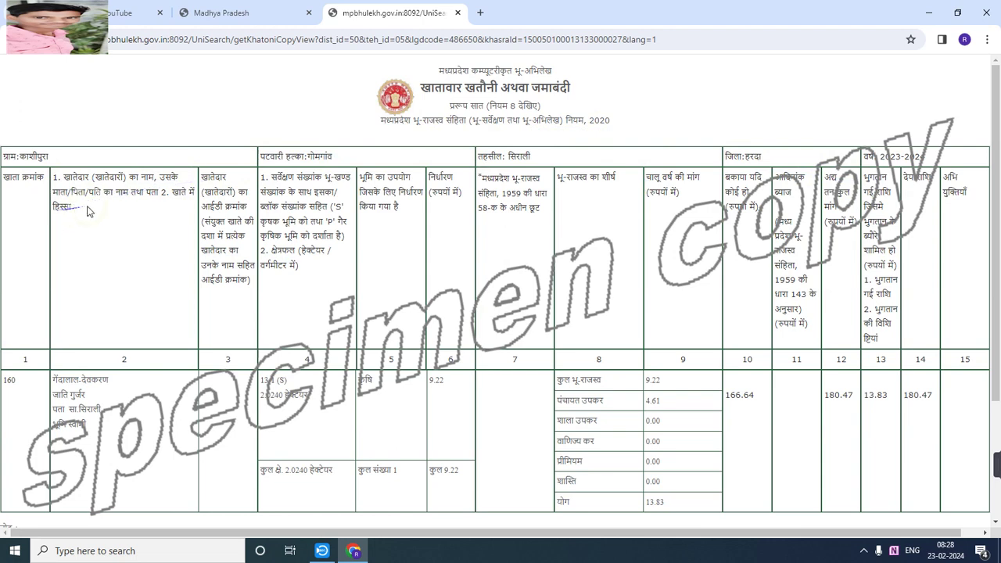
{"action": "triple_click", "coordinate": [216, 191]}
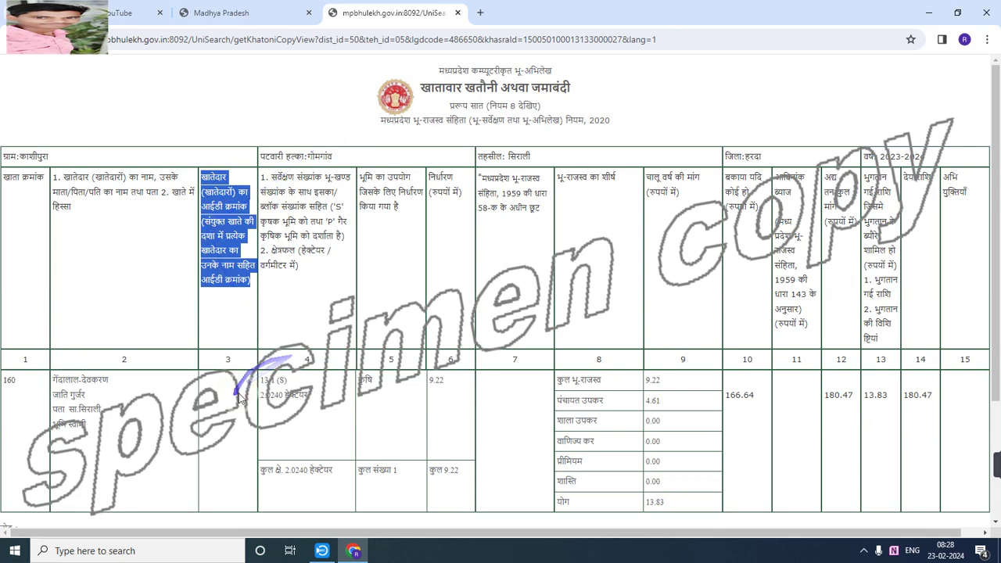
{"action": "scroll", "coordinate": [241, 395], "scroll_direction": "down", "scroll_amount": 3}
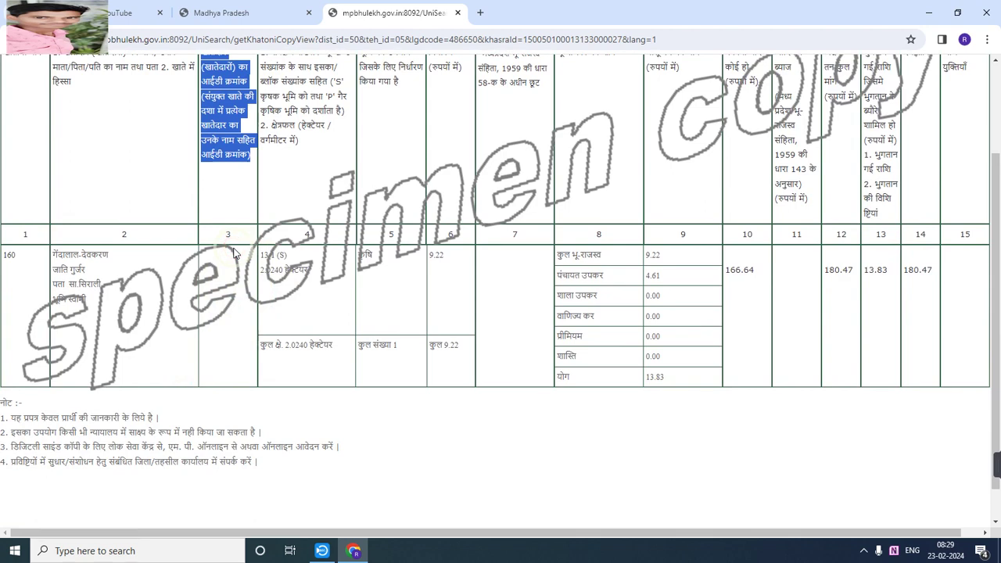
Close the open Khatauni copy and select 1/1 (S) as the block/Khasra number for the plot search
{"action": "scroll", "coordinate": [232, 253], "scroll_direction": "up", "scroll_amount": 2}
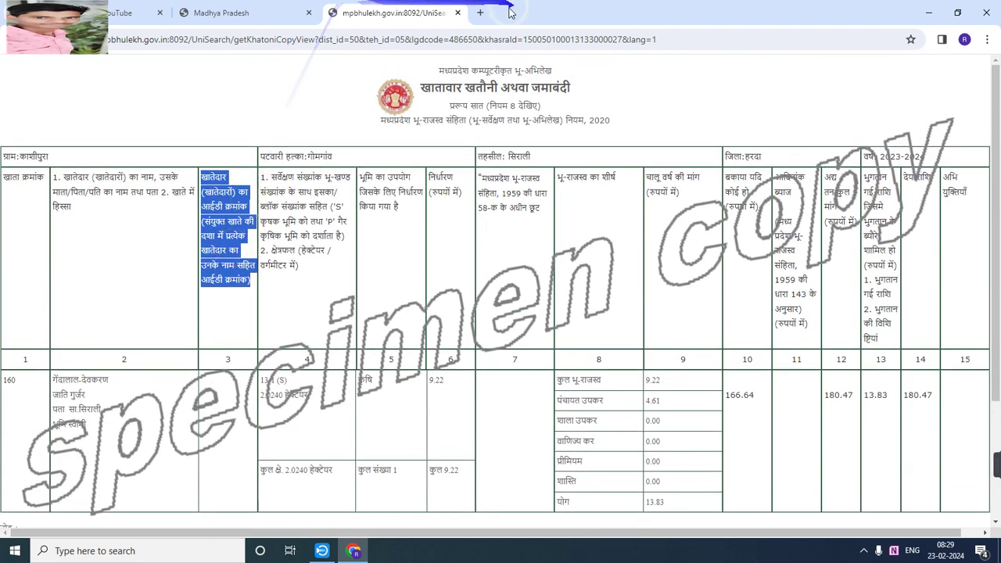
{"action": "left_click", "coordinate": [459, 13]}
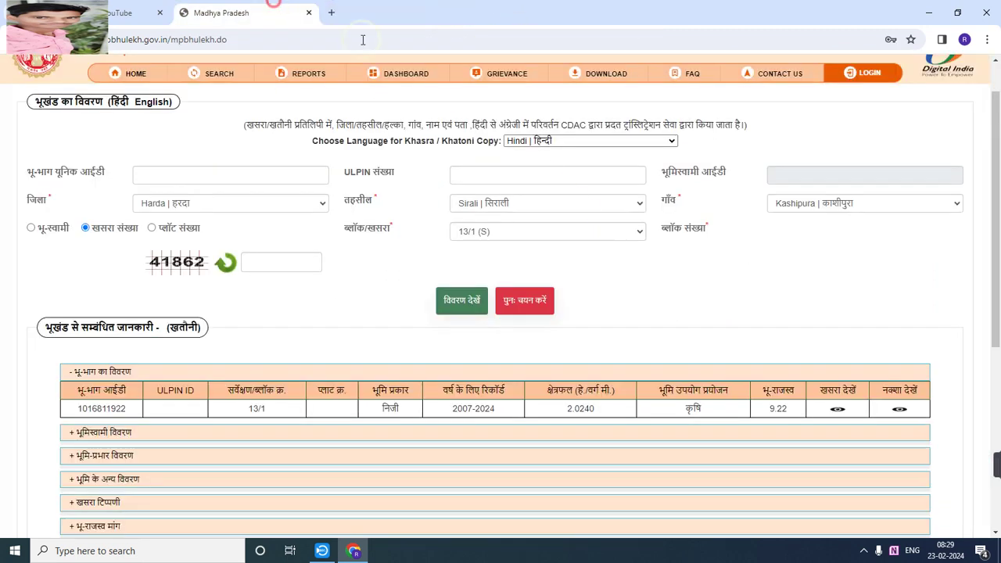
{"action": "left_click", "coordinate": [558, 231]}
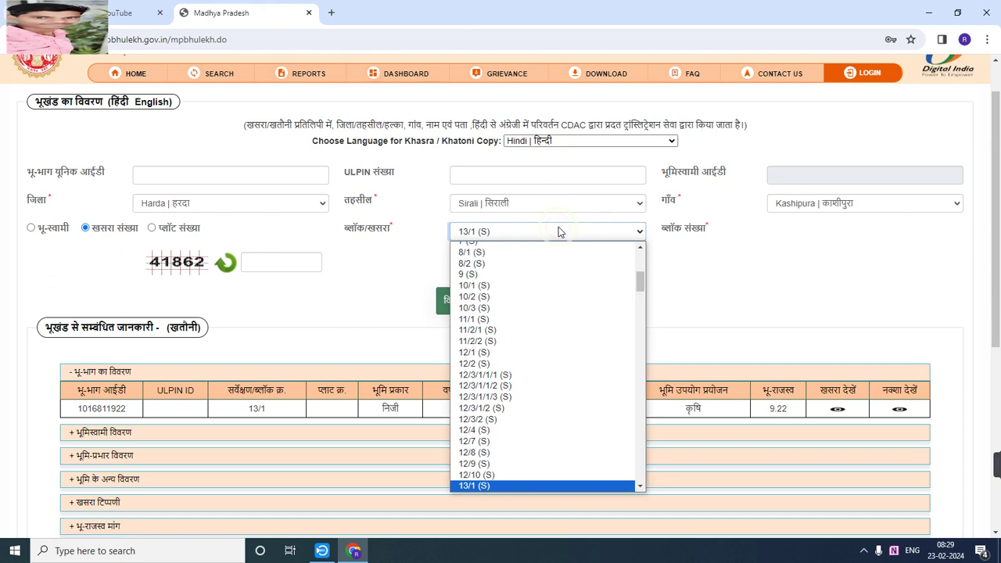
{"action": "key", "text": "Down"}
{"action": "key", "text": "Down"}
{"action": "key", "text": "Down"}
{"action": "key", "text": "Down"}
{"action": "key", "text": "Down"}
{"action": "key", "text": "Down"}
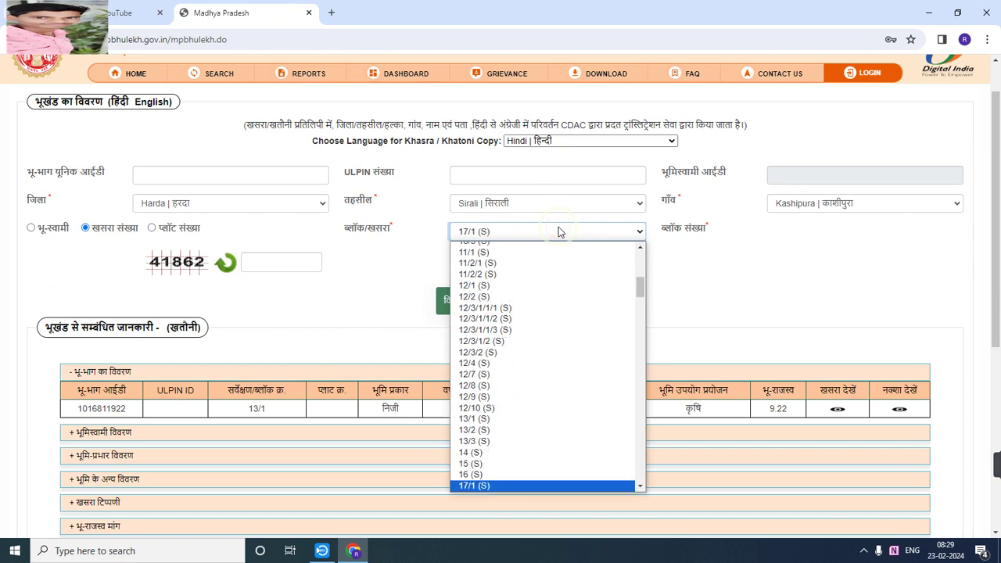
{"action": "key", "text": "Home"}
{"action": "left_click", "coordinate": [482, 249]}
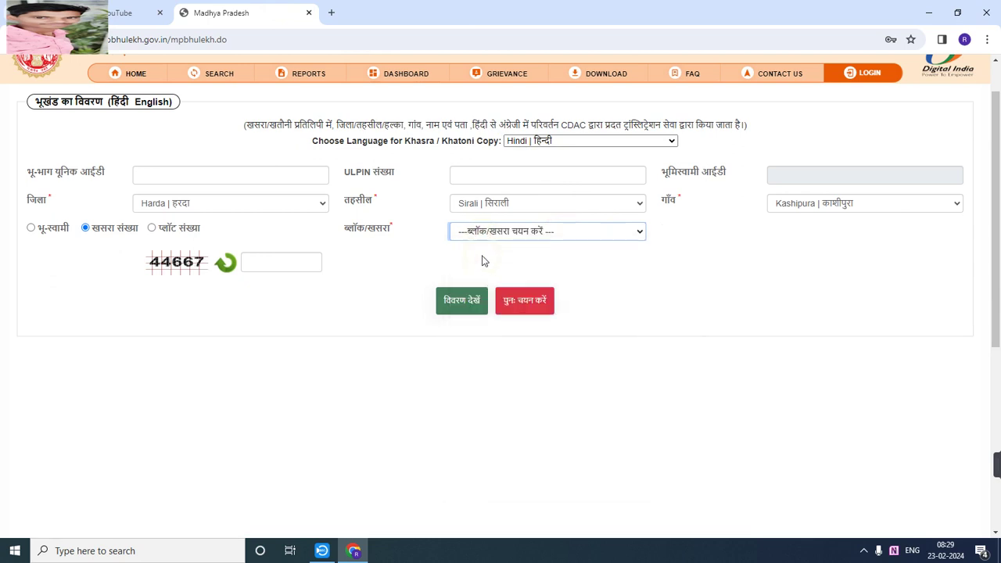
{"action": "left_click", "coordinate": [486, 232]}
{"action": "key", "text": "Down"}
{"action": "key", "text": "Return"}
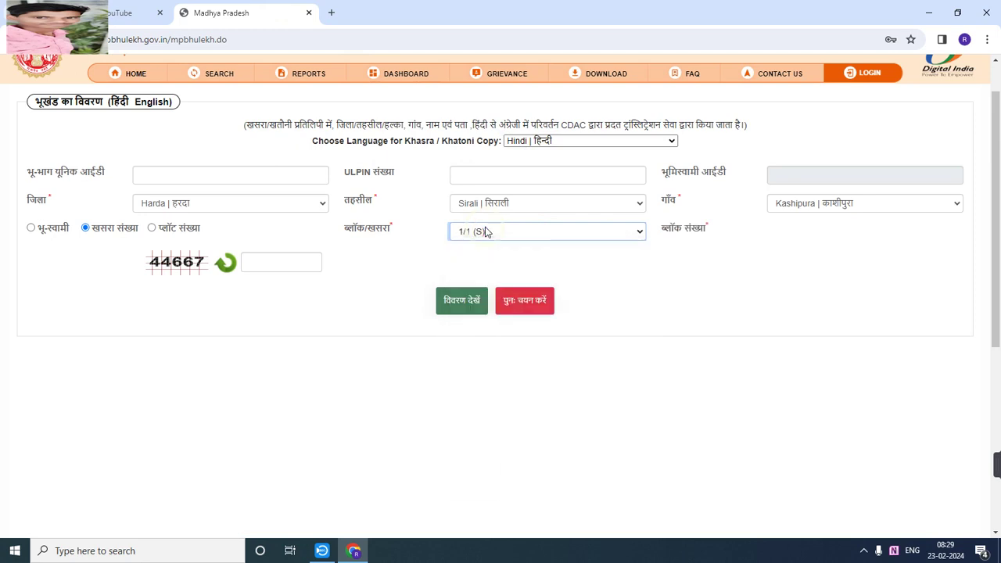
Enter the captcha code and request the details of plot 1/1 (S)
{"action": "left_click", "coordinate": [260, 263]}
{"action": "type", "text": "9"}
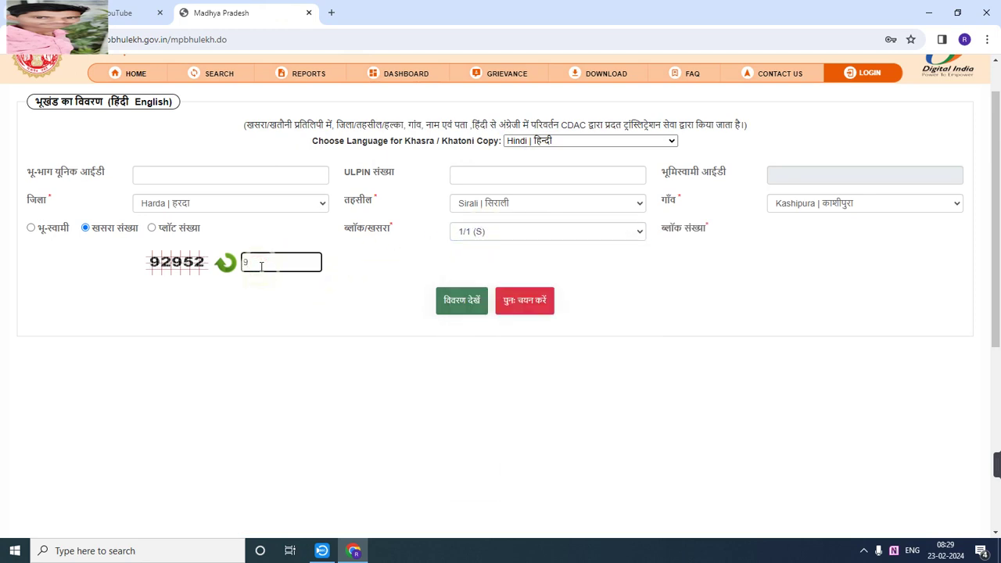
{"action": "type", "text": "2952"}
{"action": "left_click", "coordinate": [461, 313]}
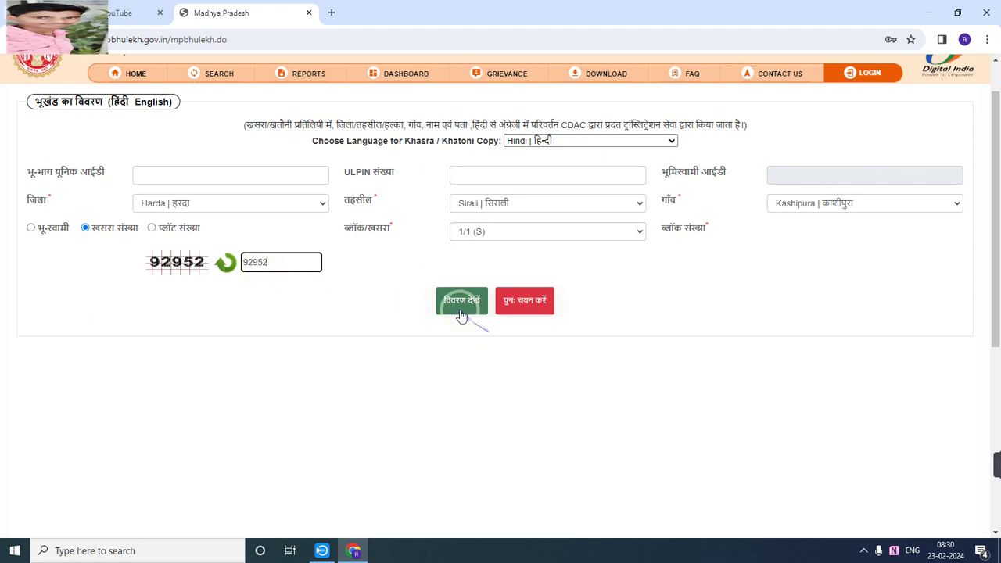
{"action": "left_click", "coordinate": [461, 311]}
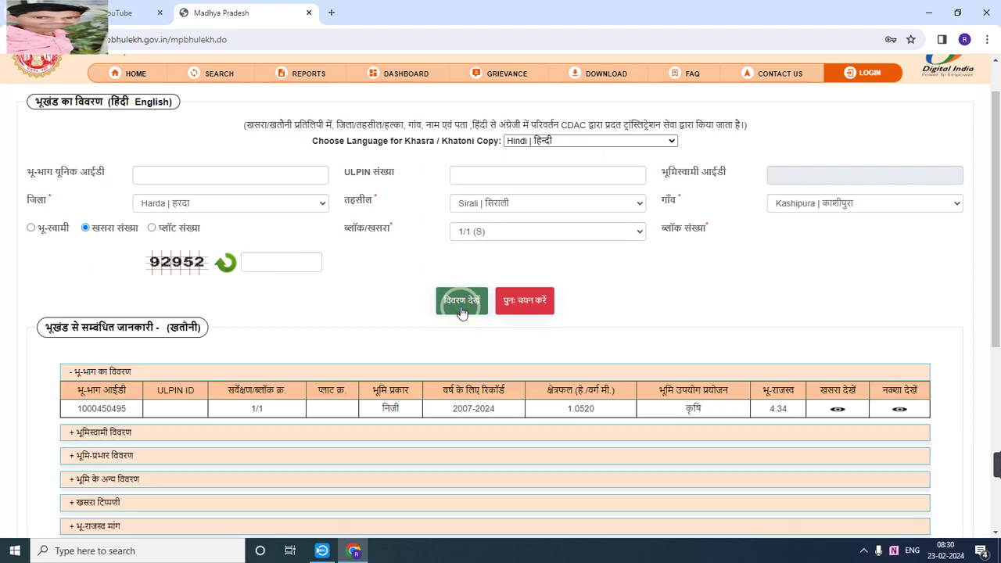
Open the Khatauni (खतौनी) copy of plot 1/1 and check the account-holder ID column
{"action": "left_click", "coordinate": [184, 331]}
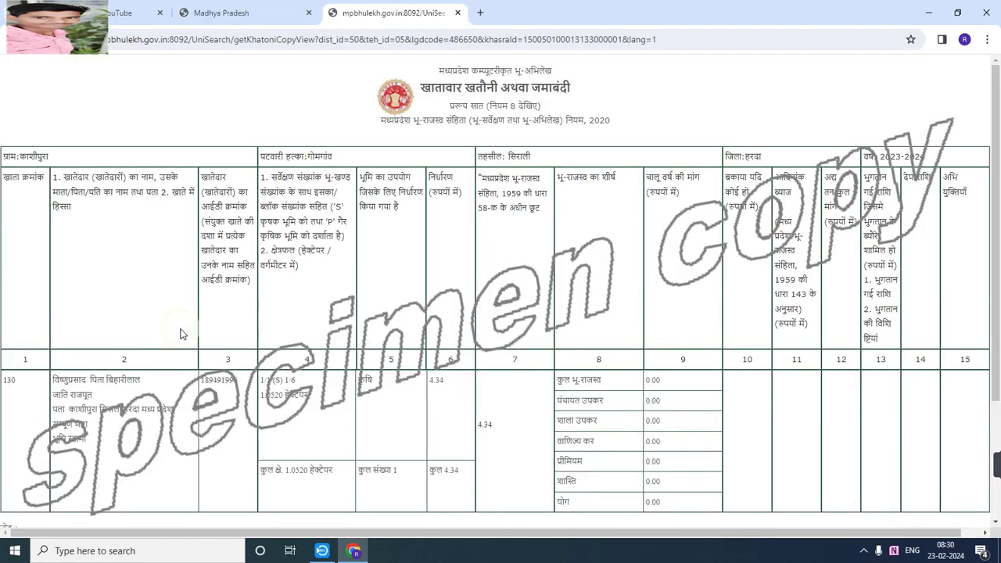
{"action": "left_click", "coordinate": [216, 378]}
{"action": "left_click", "coordinate": [220, 380]}
Switch to the already open YouTube channel page and view its list of videos
{"action": "left_click", "coordinate": [129, 13]}
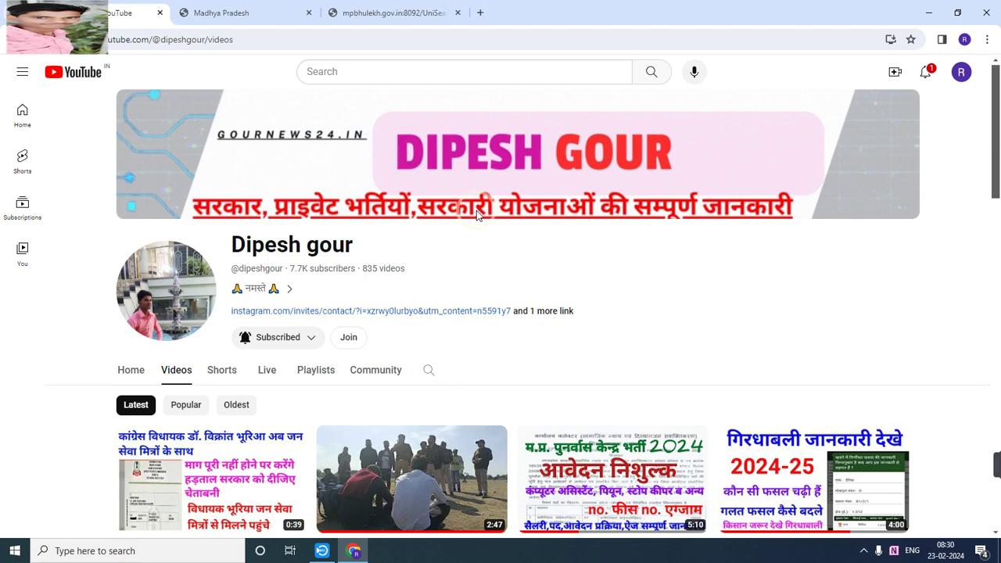
{"action": "mouse_move", "coordinate": [476, 210]}
{"action": "left_mouse_down"}
{"action": "mouse_move", "coordinate": [461, 375]}
{"action": "mouse_move", "coordinate": [519, 408]}
{"action": "mouse_move", "coordinate": [511, 402]}
{"action": "mouse_move", "coordinate": [599, 369]}
{"action": "mouse_move", "coordinate": [344, 391]}
{"action": "mouse_move", "coordinate": [185, 377]}
{"action": "mouse_move", "coordinate": [356, 368]}
{"action": "mouse_move", "coordinate": [535, 334]}
{"action": "left_mouse_up"}
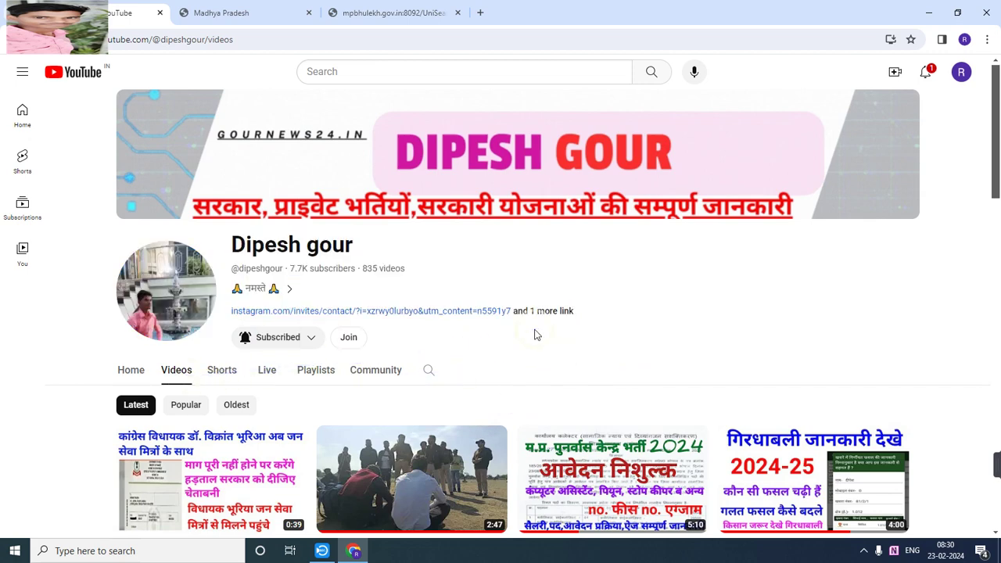